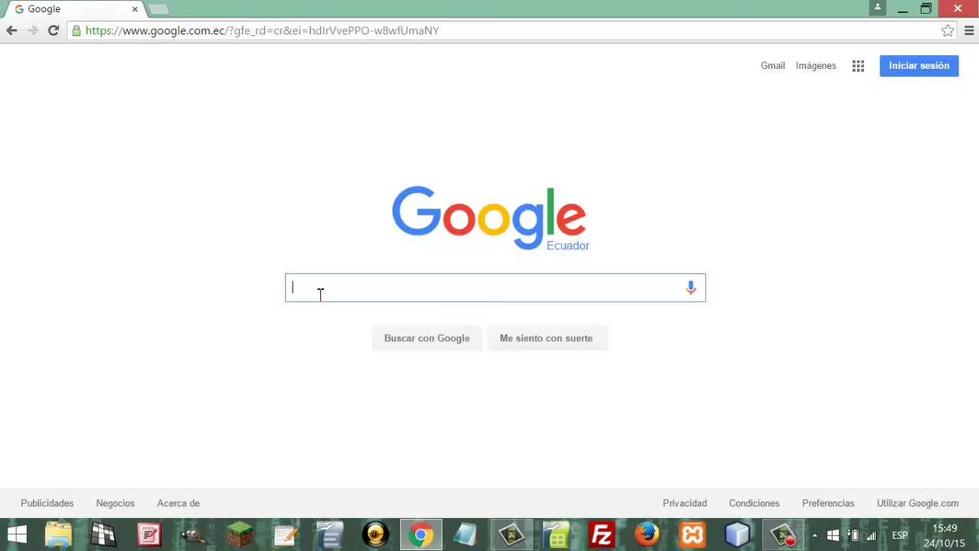
# Step: Search Google for 'microsoft word online'
pyautogui.write('w')
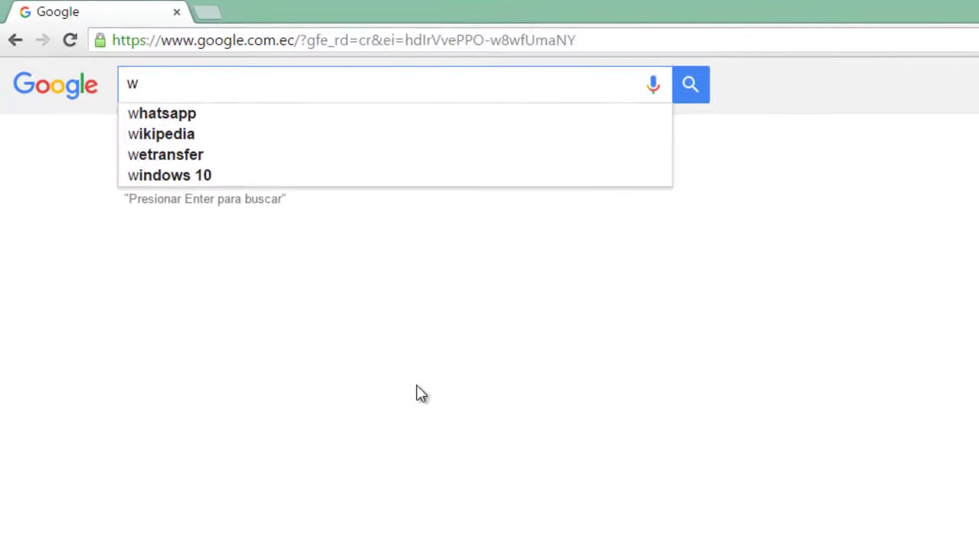
pyautogui.press('BackSpace')
pyautogui.write('mi')
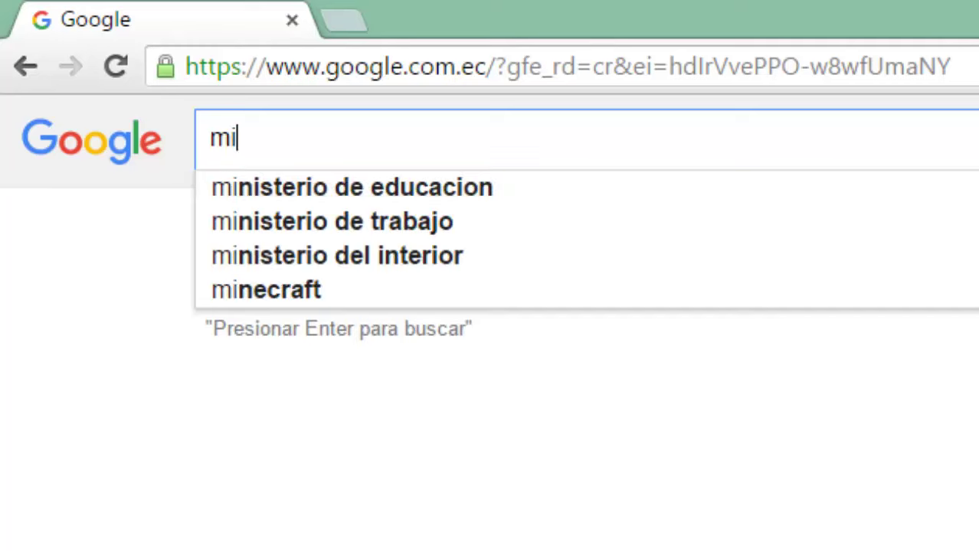
pyautogui.write('croso')
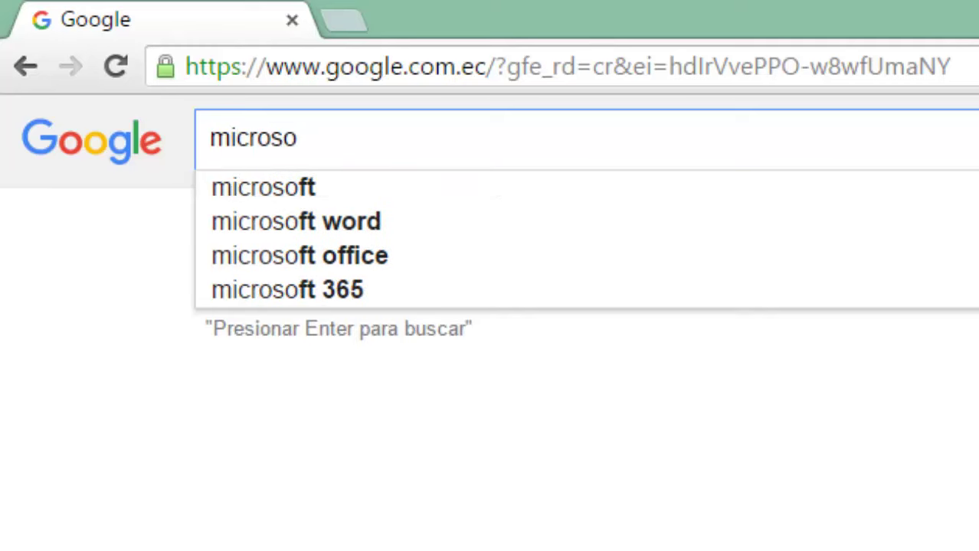
pyautogui.write('ft wor')
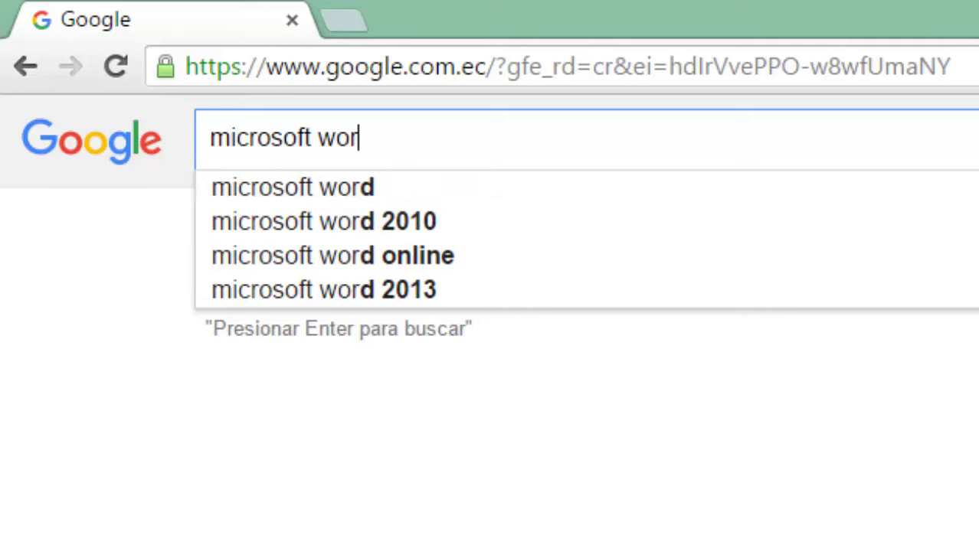
pyautogui.write('d on')
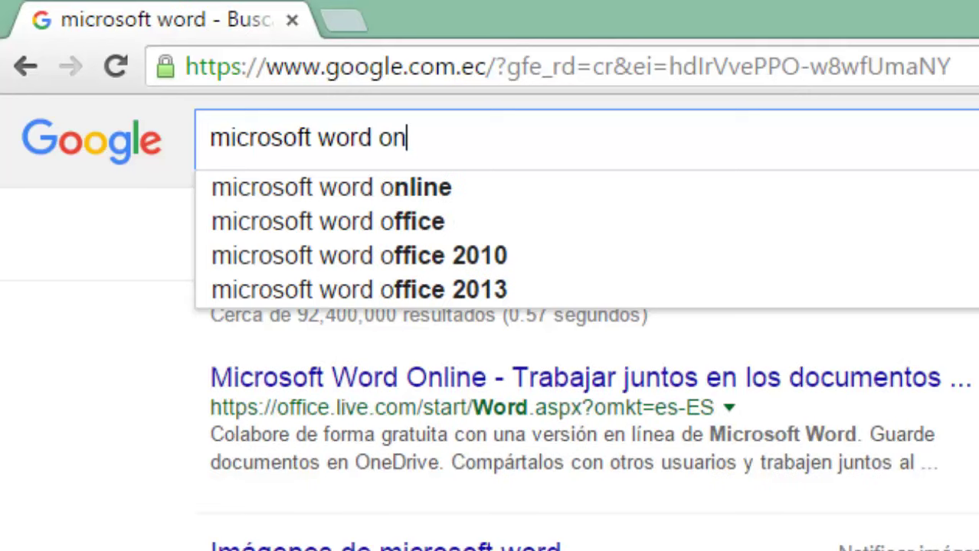
pyautogui.write('line')
pyautogui.press('Return')
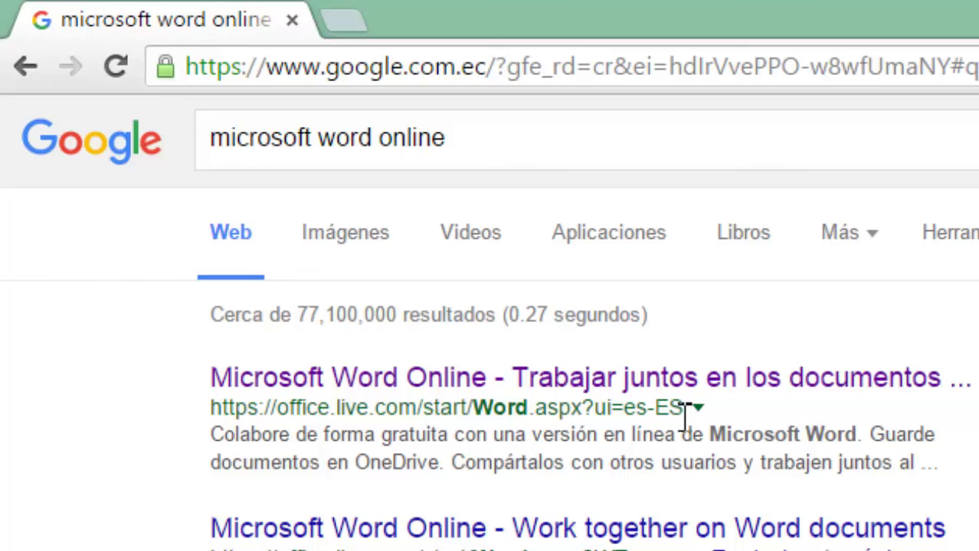
# Step: Replace 'word' with 'excel' in the query and search for 'microsoft excel online'
pyautogui.moveTo(684, 413); pyautogui.dragTo(633, 418)
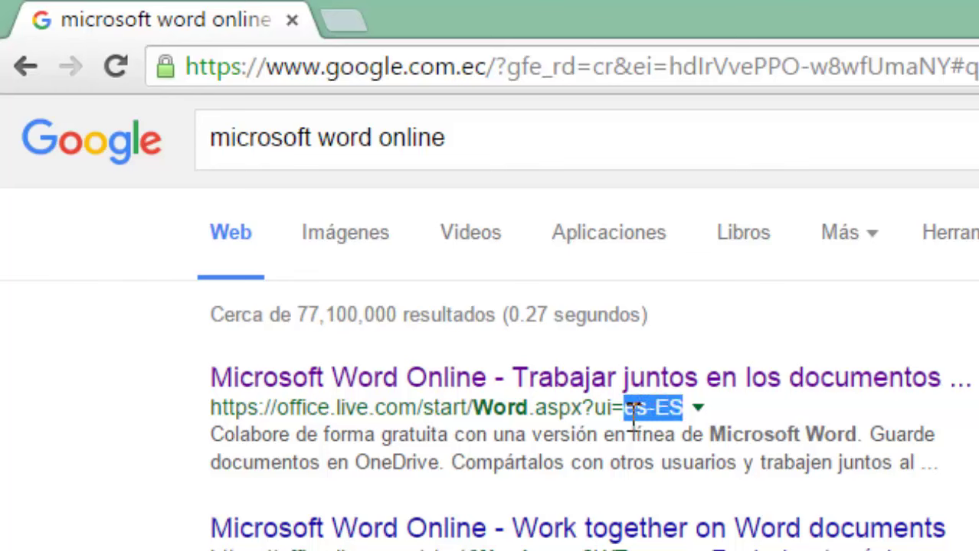
pyautogui.click(672, 150)
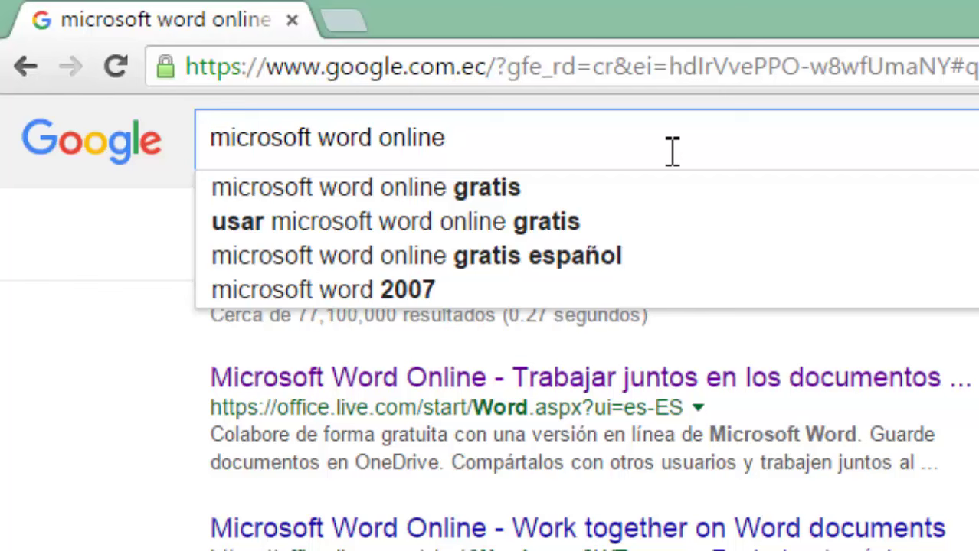
pyautogui.click(354, 144)
pyautogui.doubleClick(354, 144)
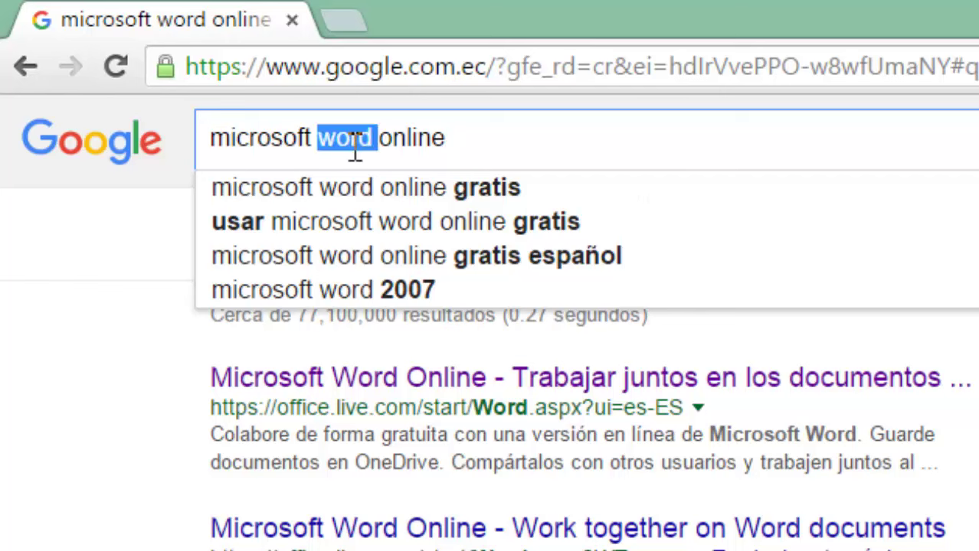
pyautogui.write('ex')
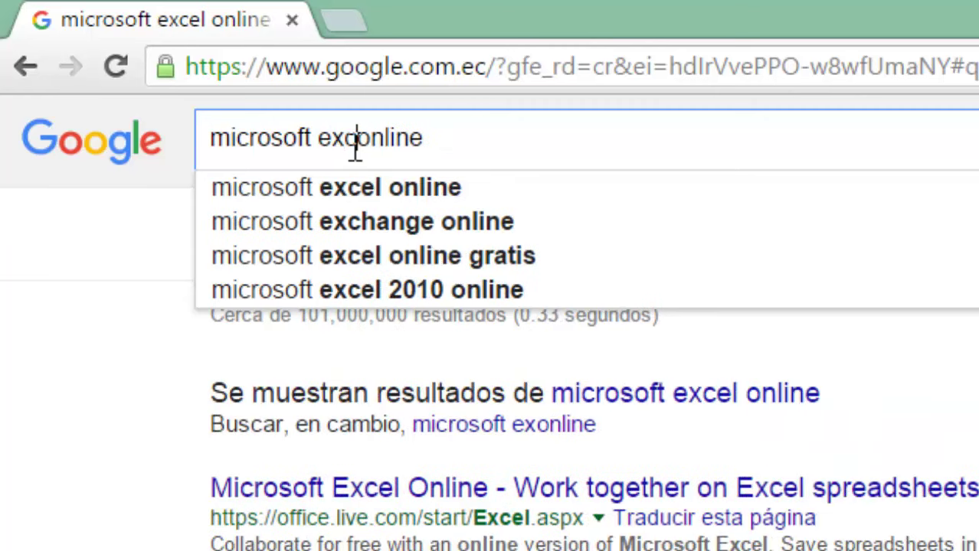
pyautogui.write('cel')
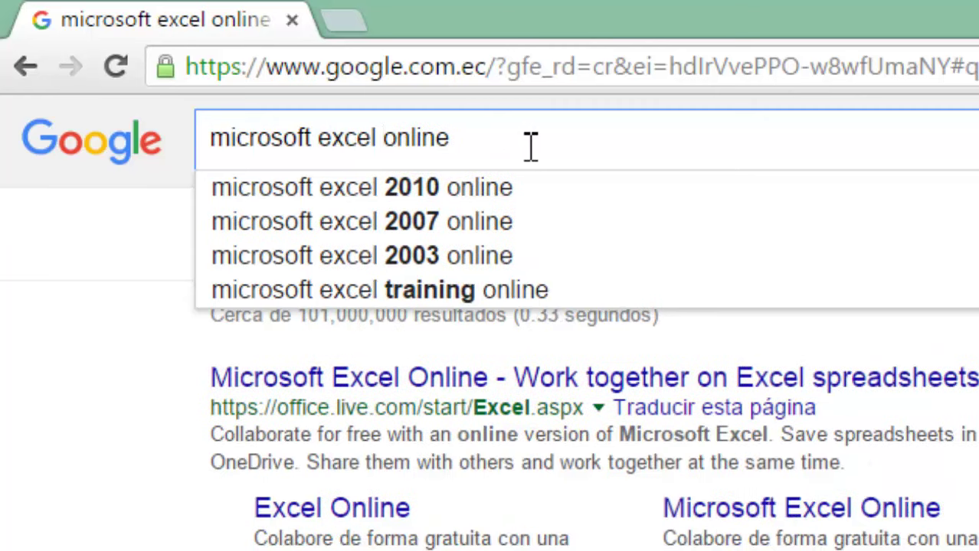
pyautogui.click(532, 147)
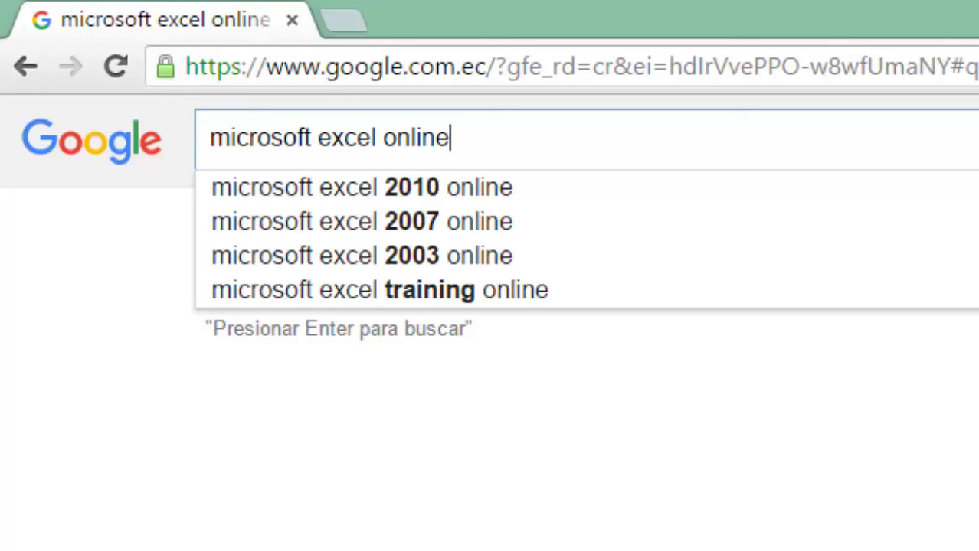
pyautogui.press('Return')
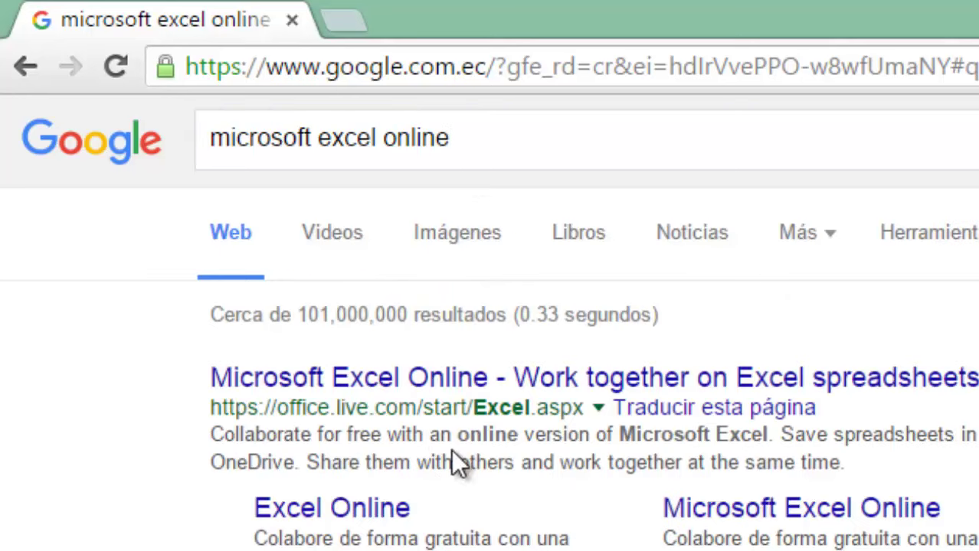
# Step: Extend the query to 'microsoft excel online español' and run the search
pyautogui.click(614, 136)
pyautogui.write('esp')
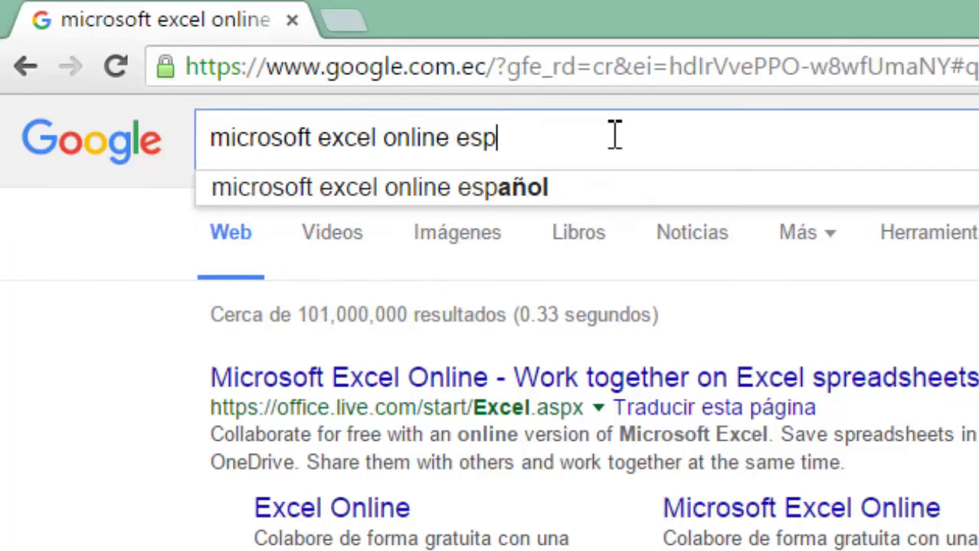
pyautogui.write('añoll')
pyautogui.press('Return')
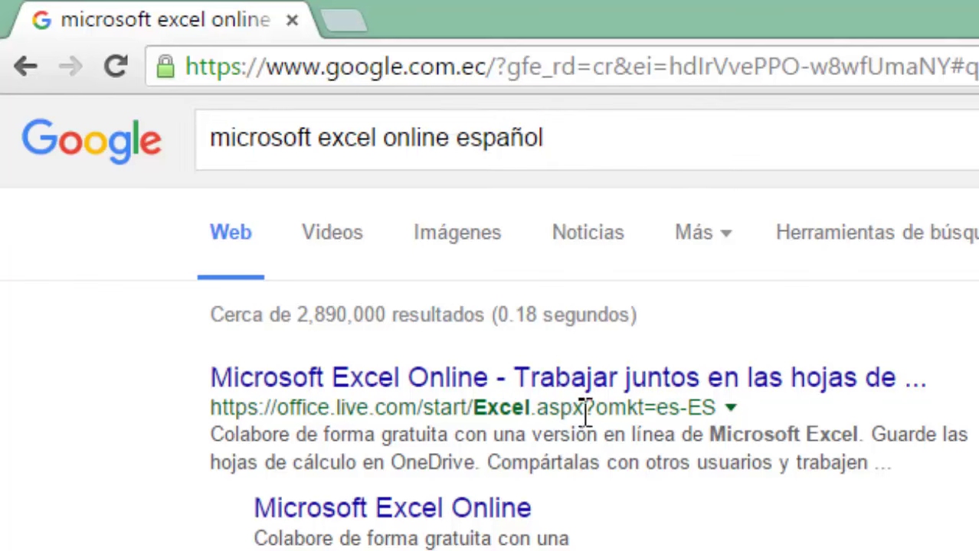
# Step: Open the Spanish Microsoft Excel Online page and sign in with the saved account and its password
pyautogui.click(593, 377)
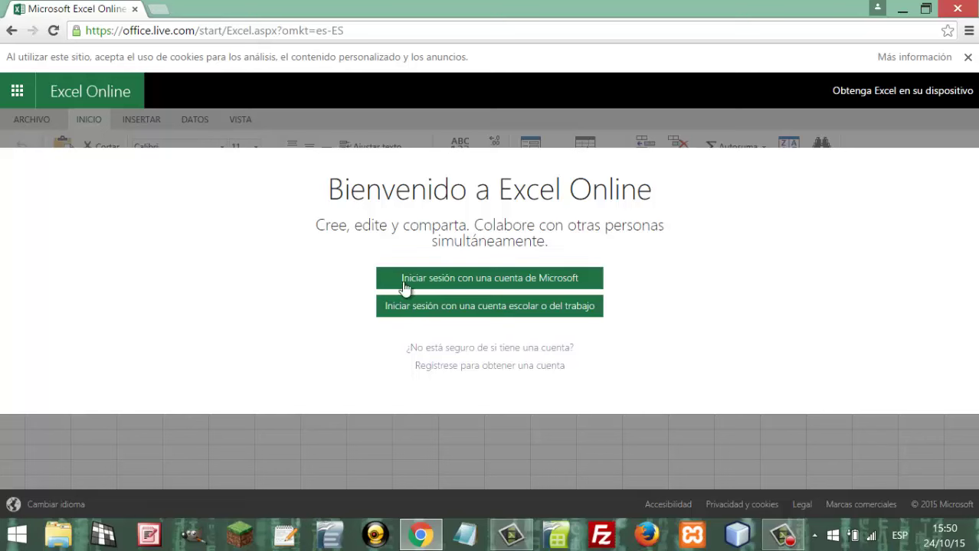
pyautogui.click(483, 281)
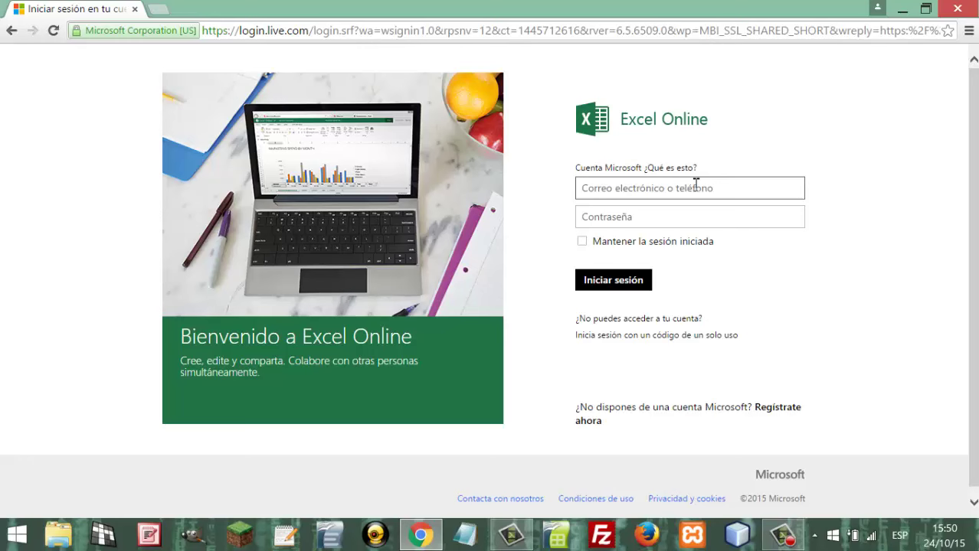
pyautogui.click(696, 188)
pyautogui.click(688, 217)
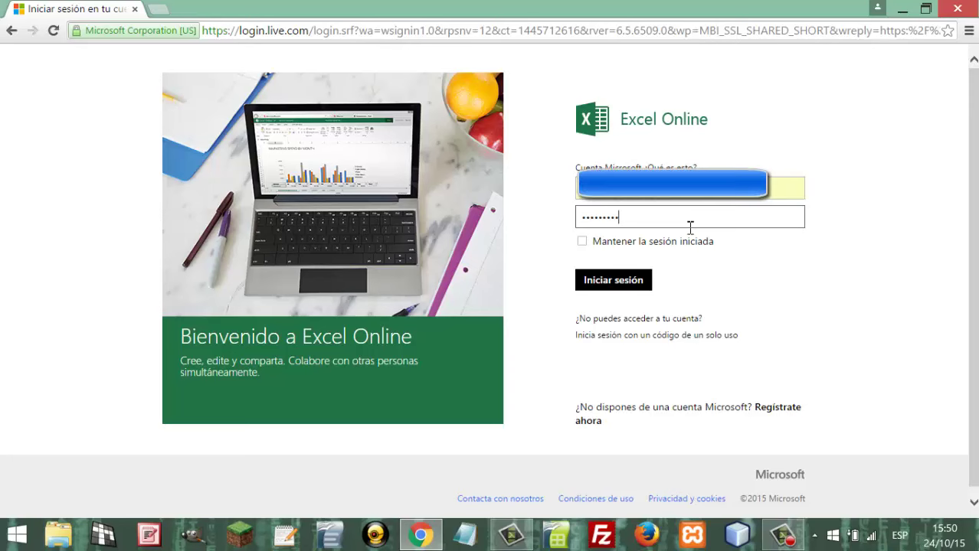
pyautogui.press('Return')
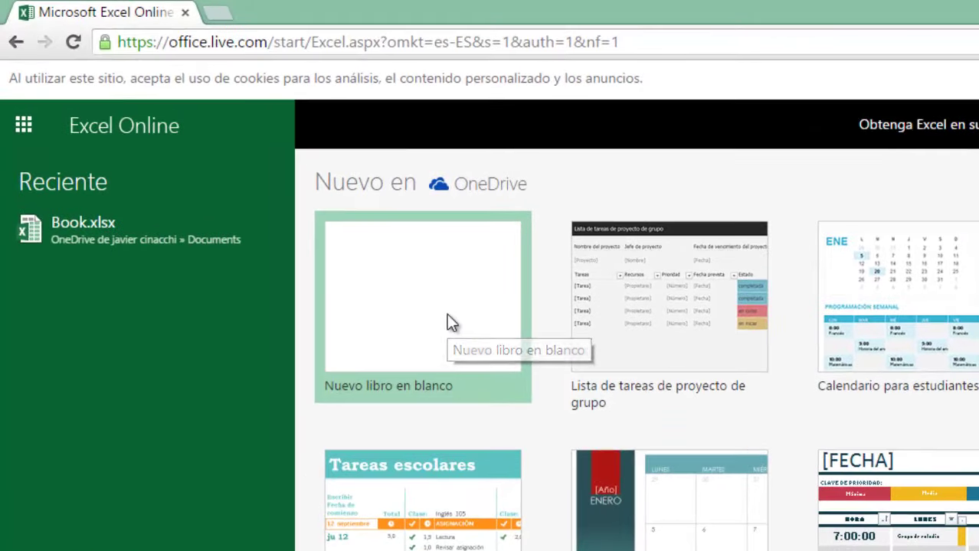
# Step: Create a blank workbook, enter a person's full name in E3 and 'Estudiargratis.net' in G3
pyautogui.click(448, 316)
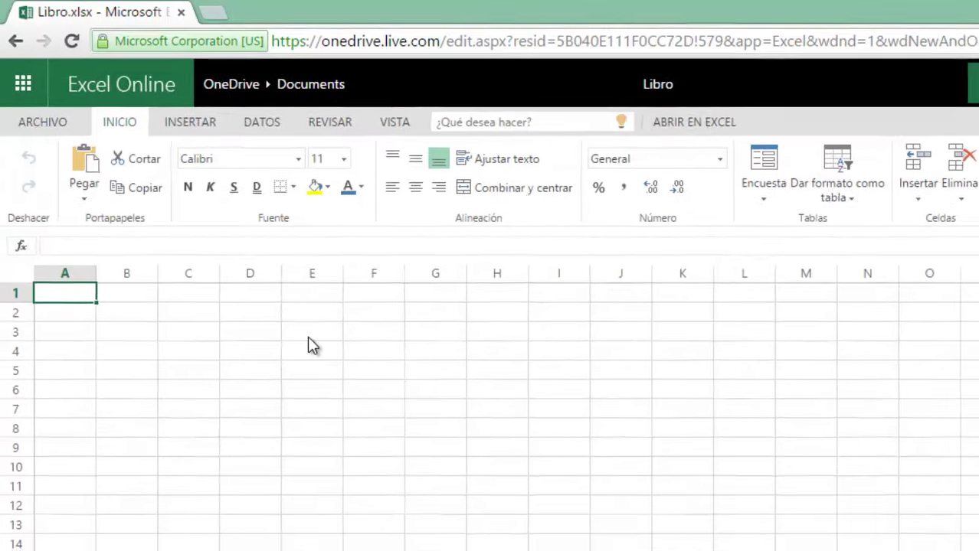
pyautogui.click(315, 344)
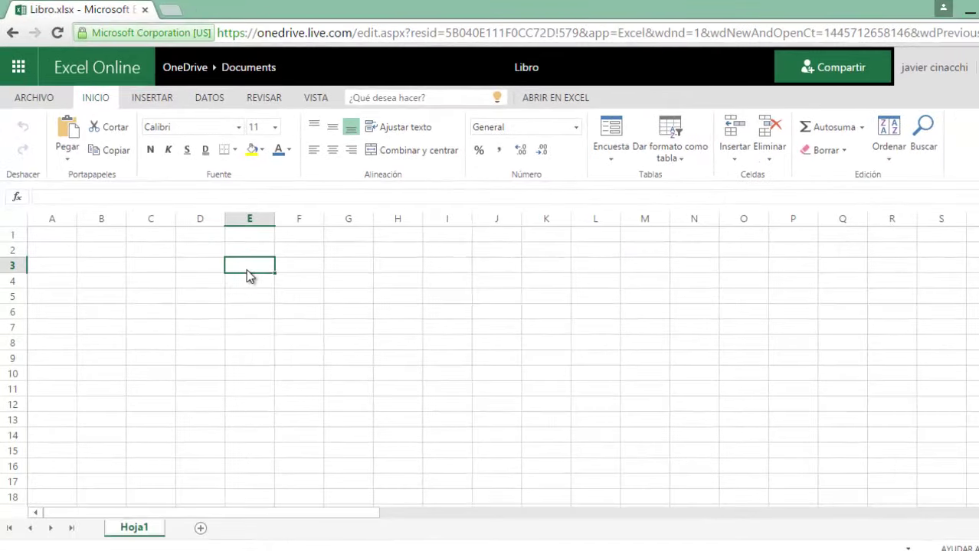
pyautogui.write('Javier')
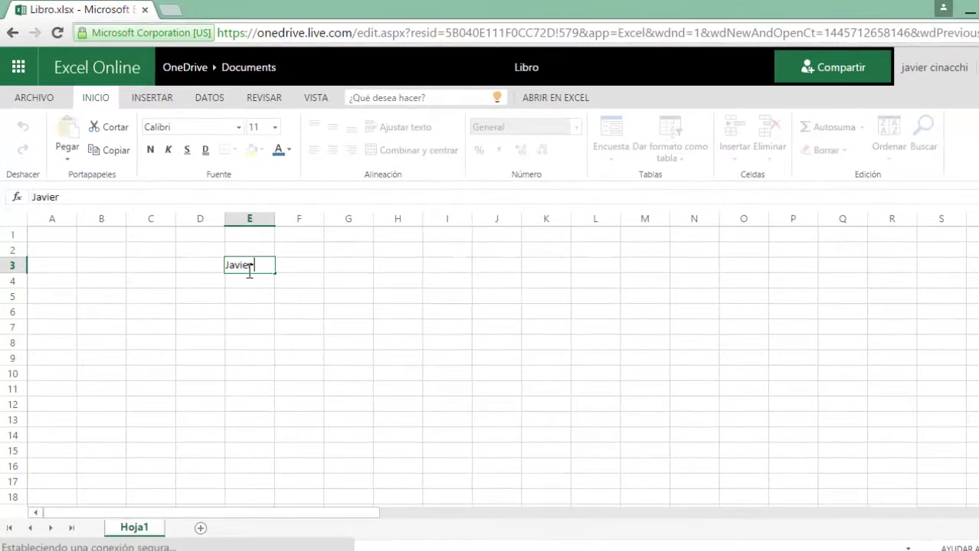
pyautogui.write(' Cinacc')
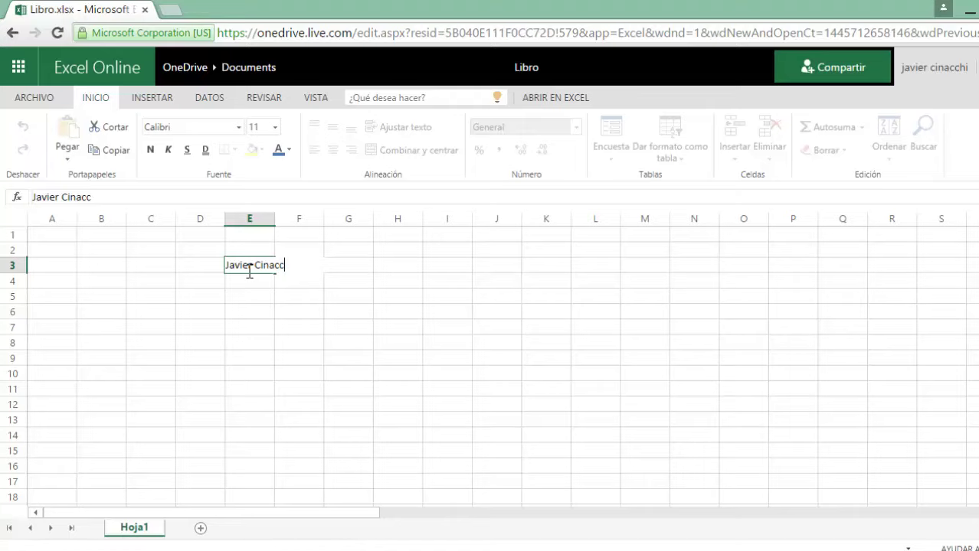
pyautogui.write('hi')
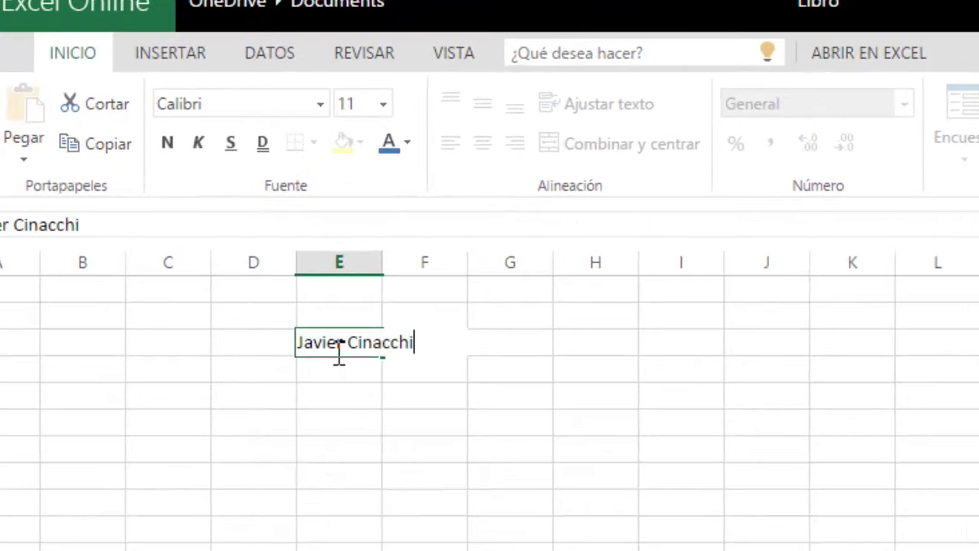
pyautogui.press('Tab')
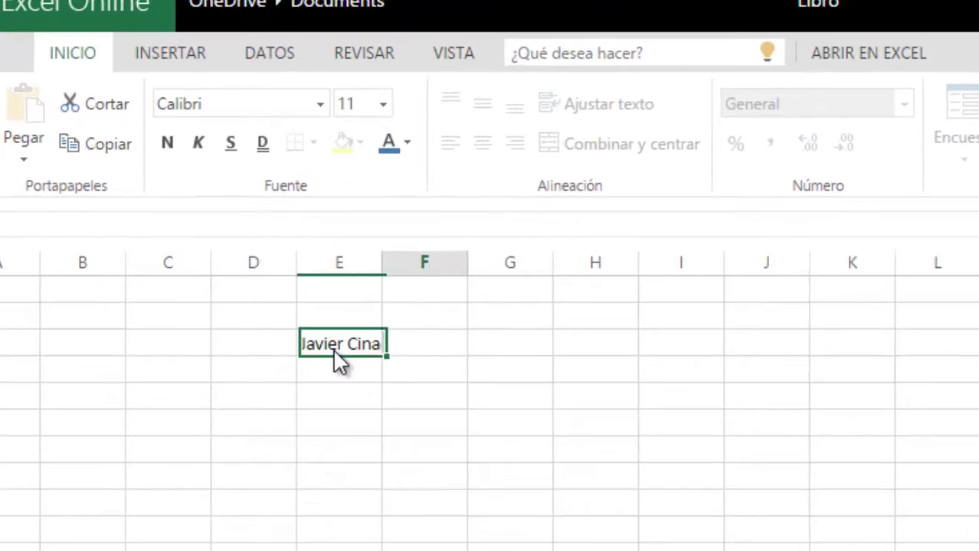
pyautogui.press('Tab')
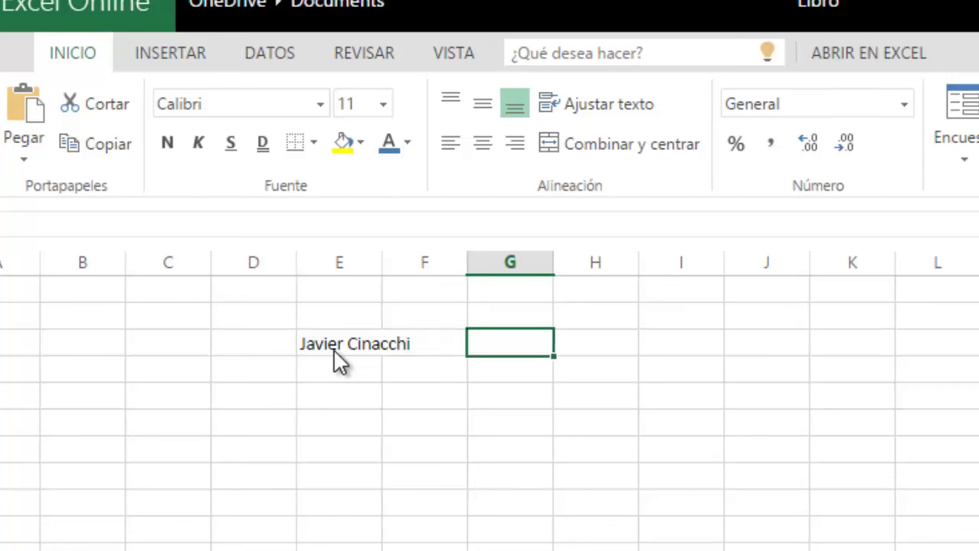
pyautogui.write('Estudi')
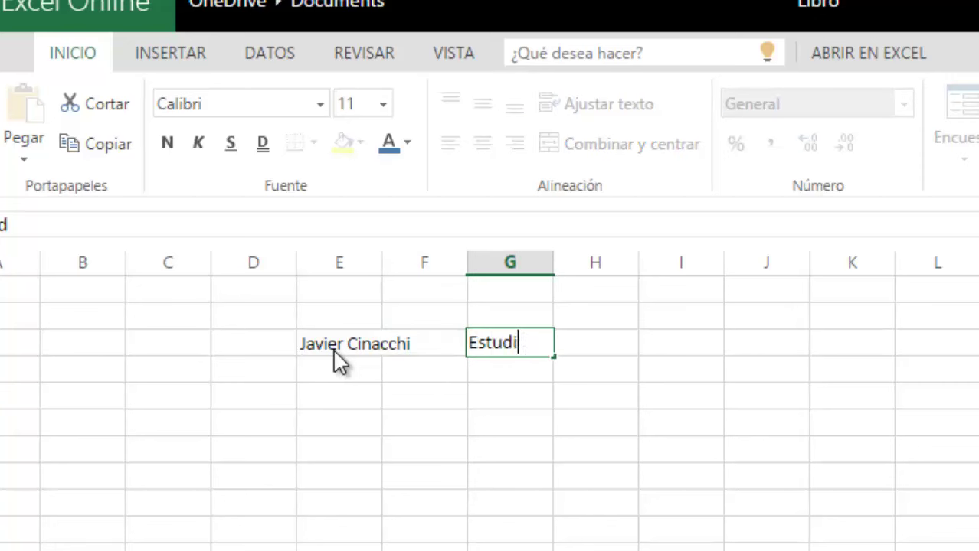
pyautogui.write('argratis.')
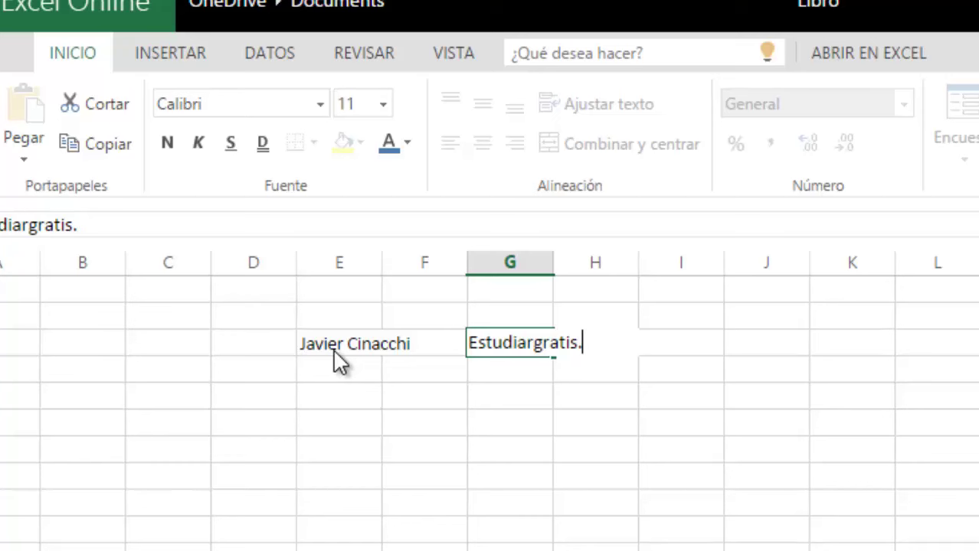
pyautogui.write('net')
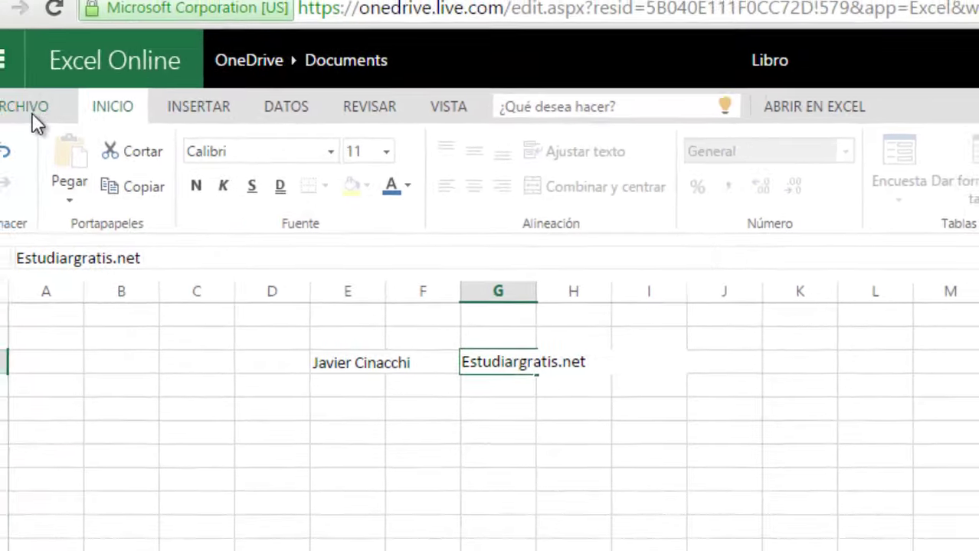
# Step: Open the ARCHIVO menu and go to its Guardar como page
pyautogui.click(4, 65)
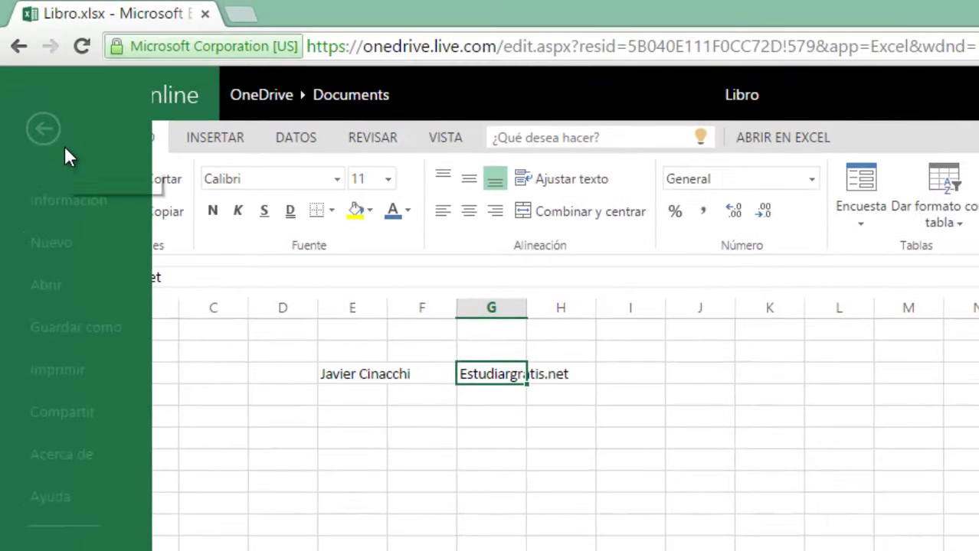
pyautogui.click(320, 475)
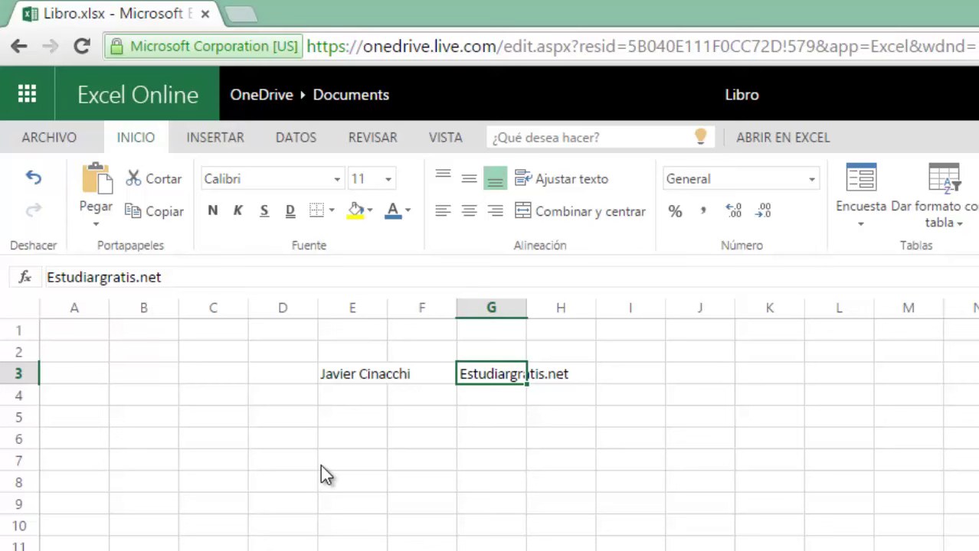
pyautogui.click(48, 140)
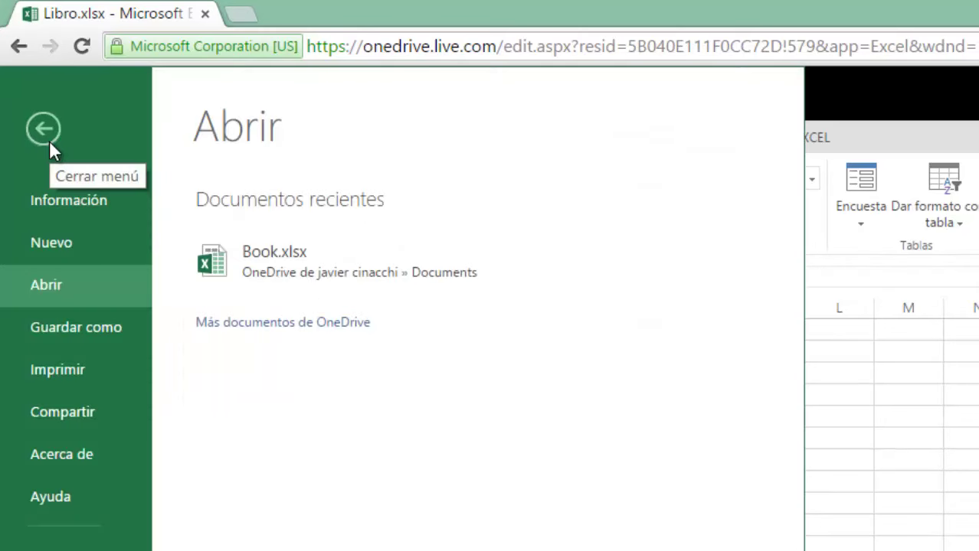
pyautogui.click(88, 332)
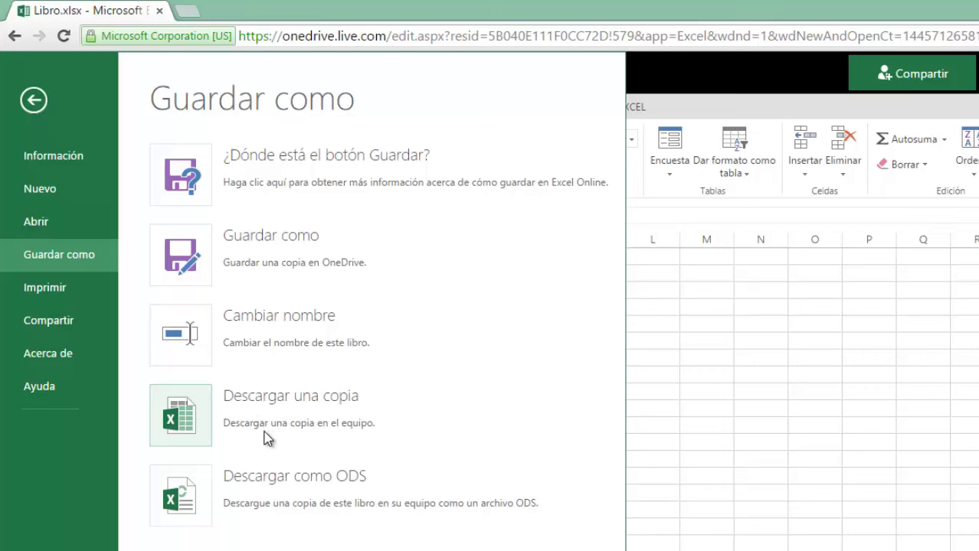
# Step: Download a copy of the workbook as Libro.xlsx
pyautogui.click(191, 433)
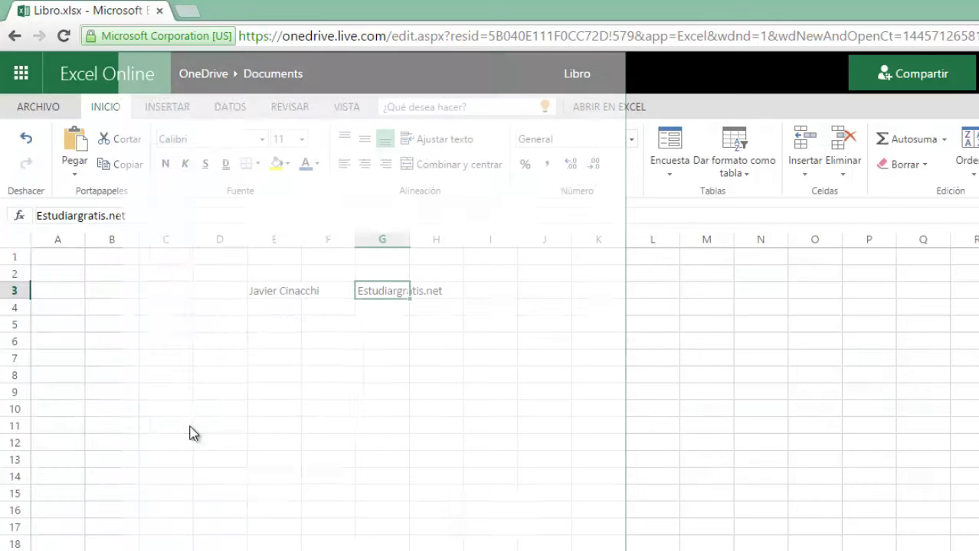